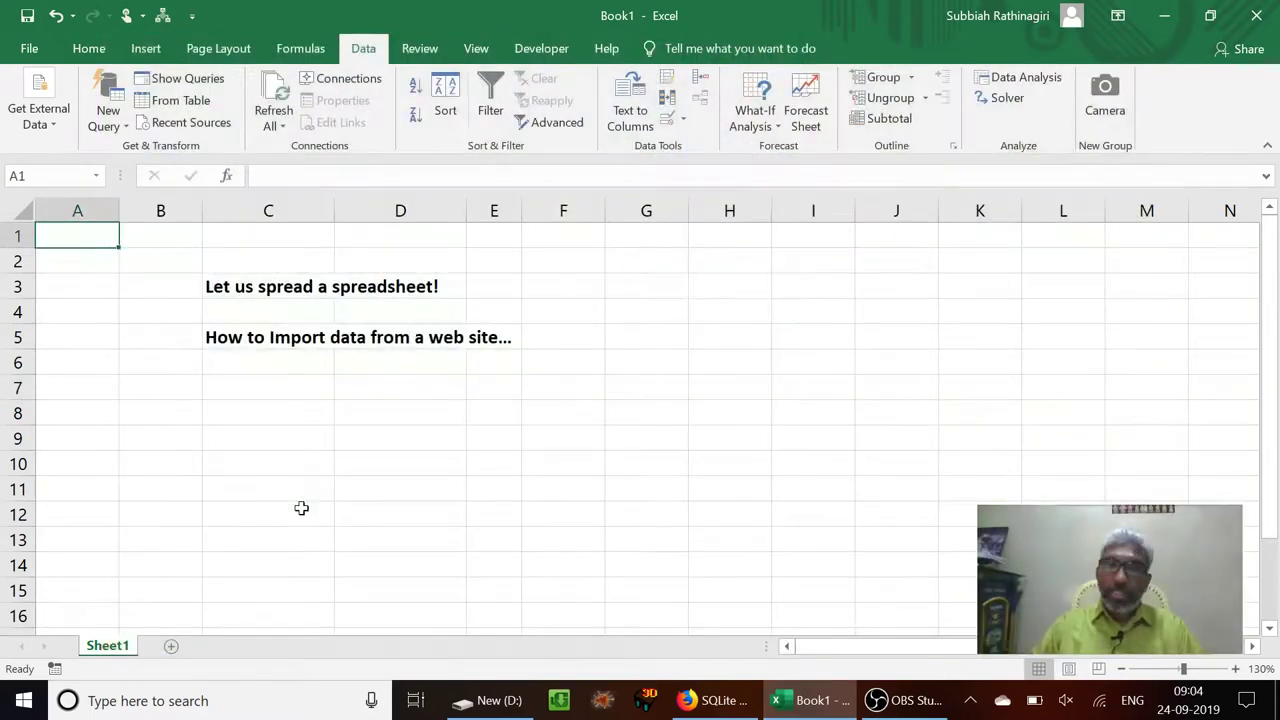
key("Down")
key("Down")
key("Down")
key("Down")
key("Down")
key("Down")
key("Right")
key("Right")
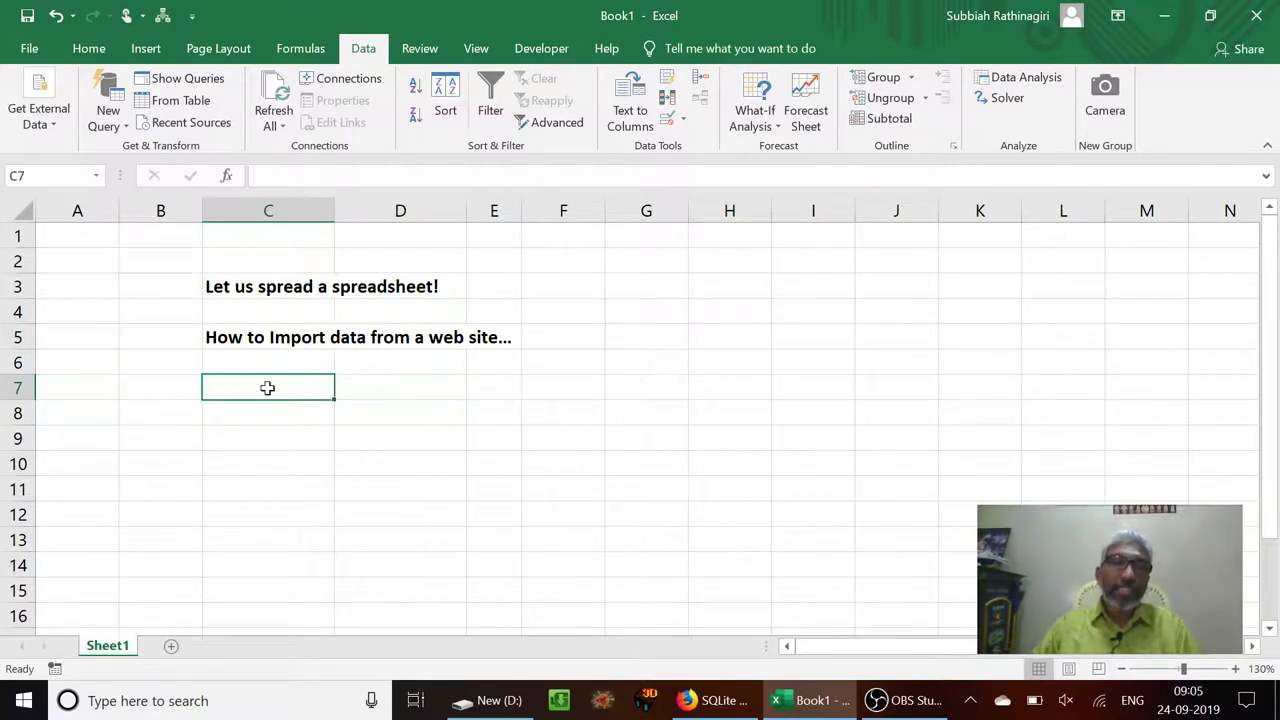
key("Return")
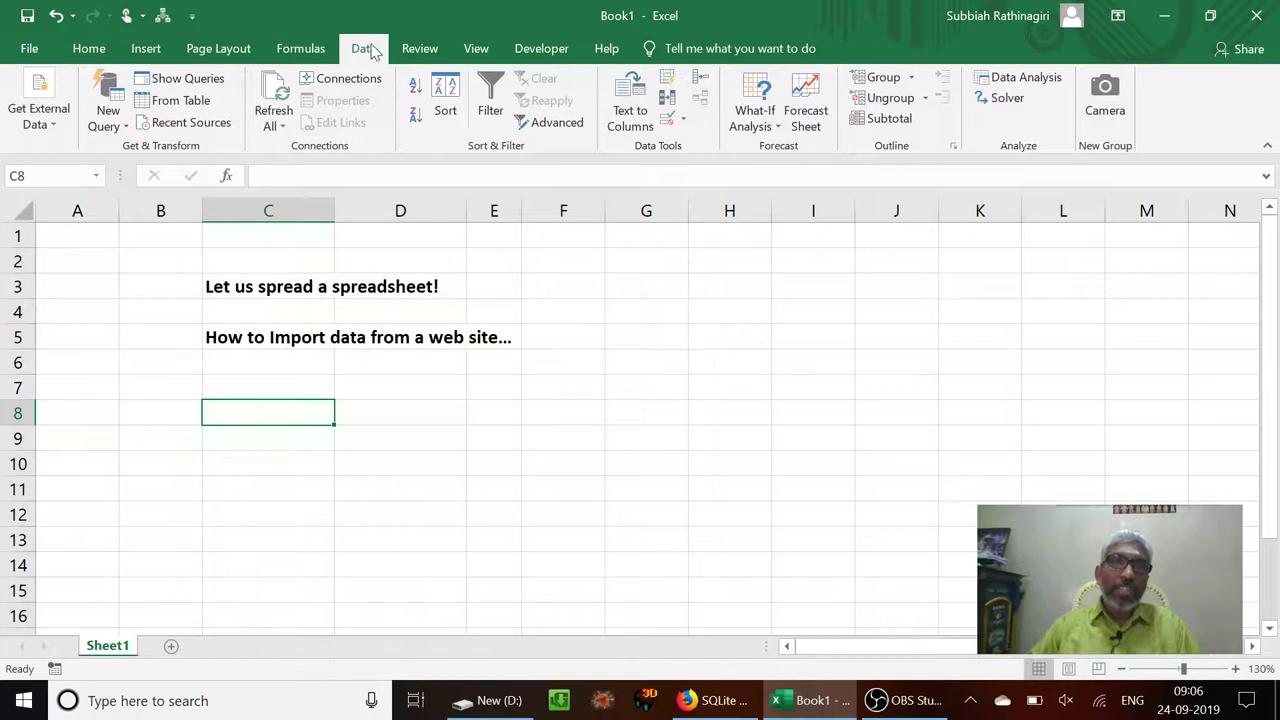
left_click(48, 127)
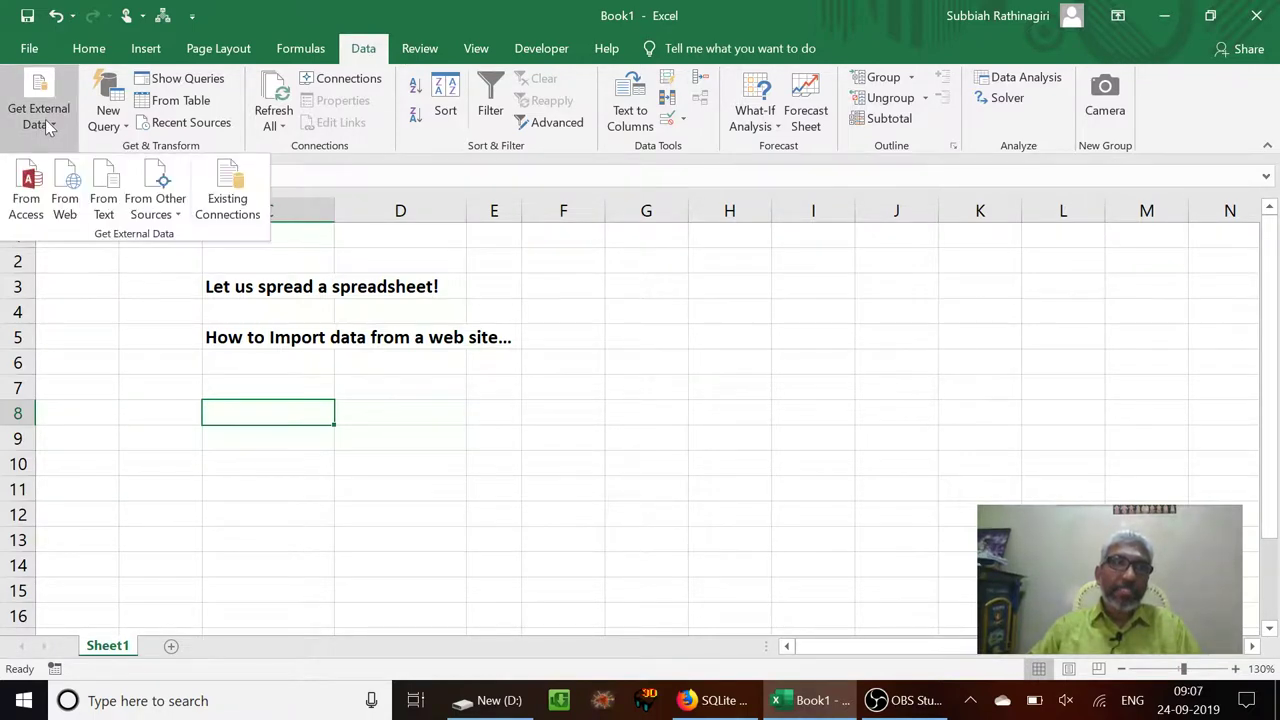
left_click(65, 203)
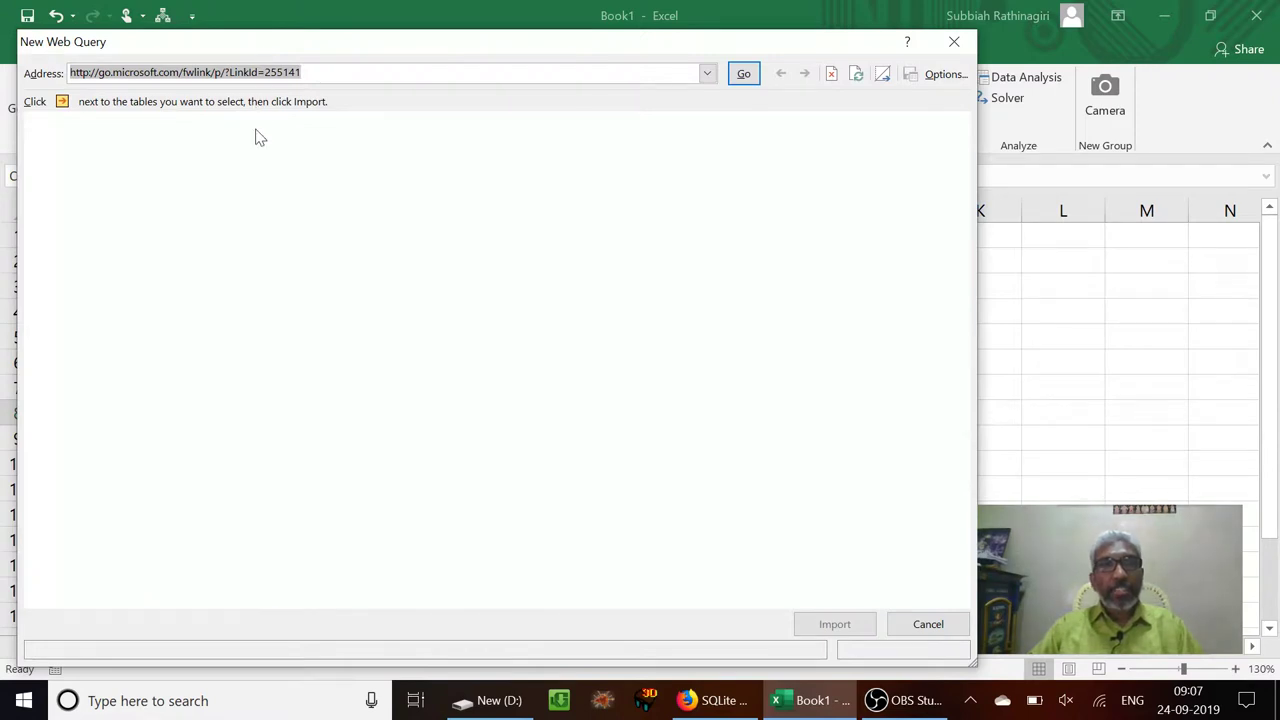
left_click_drag(268, 50, 293, 285)
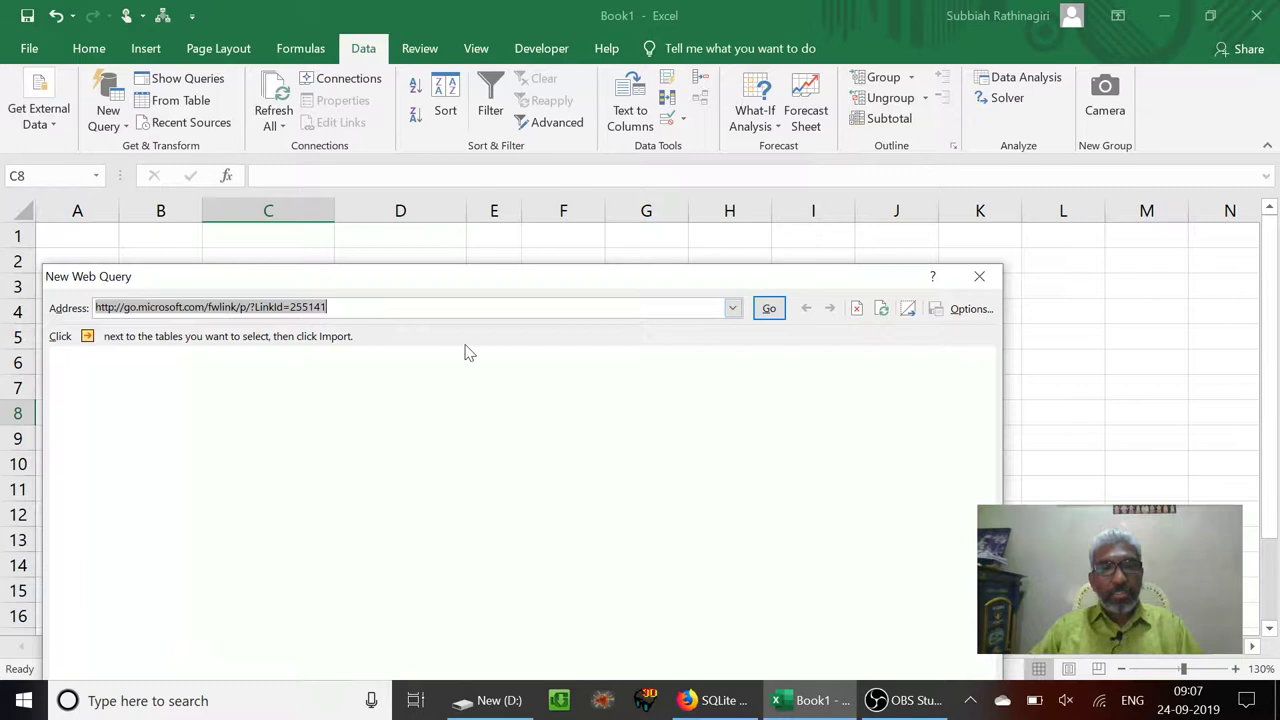
type("https://www.livechennai.com/gold_silverrate.asp")
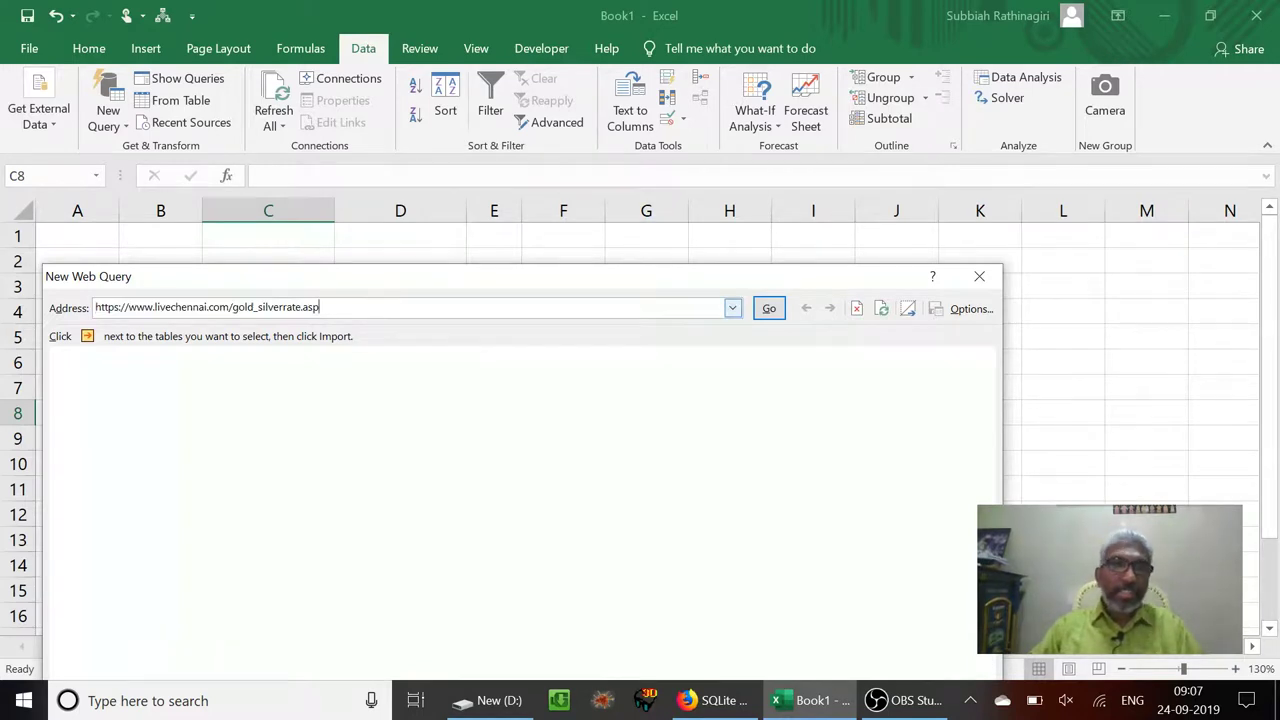
left_click(770, 312)
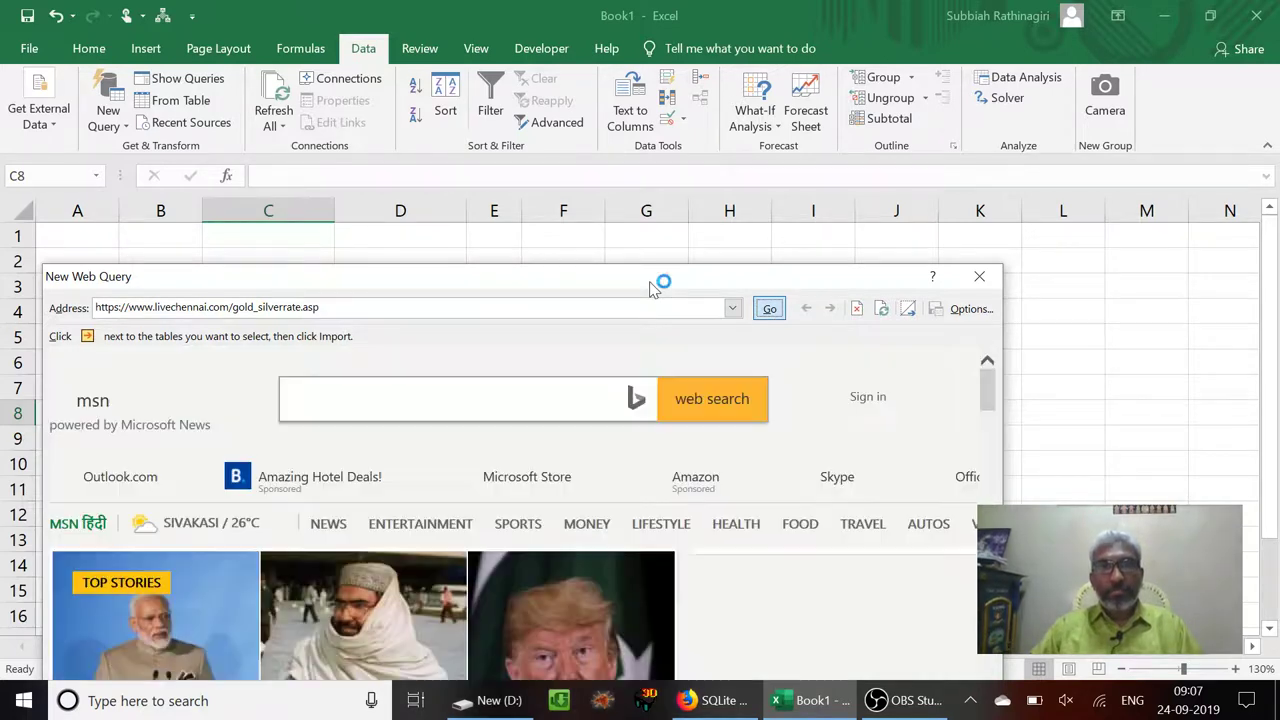
- Select the Chennai gold rate table with pure and standard gold prices on the page for import
left_click_drag(657, 284, 583, 112)
left_click(772, 191)
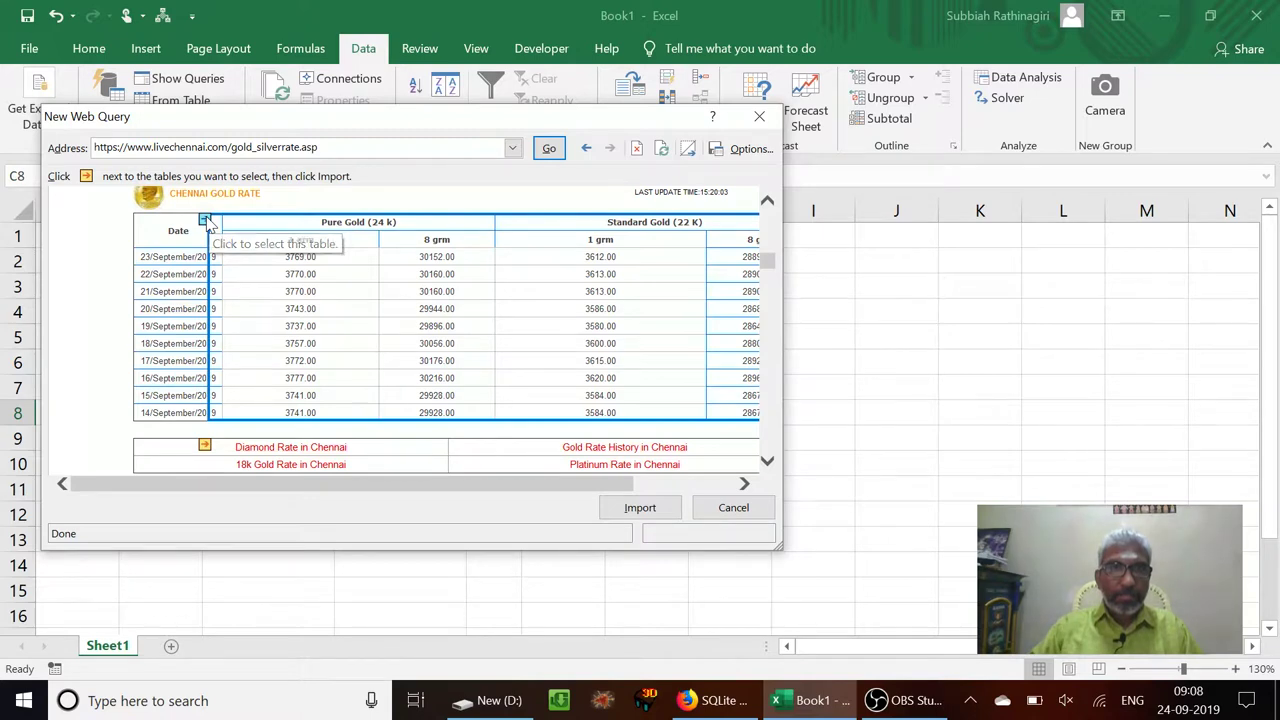
left_click(205, 220)
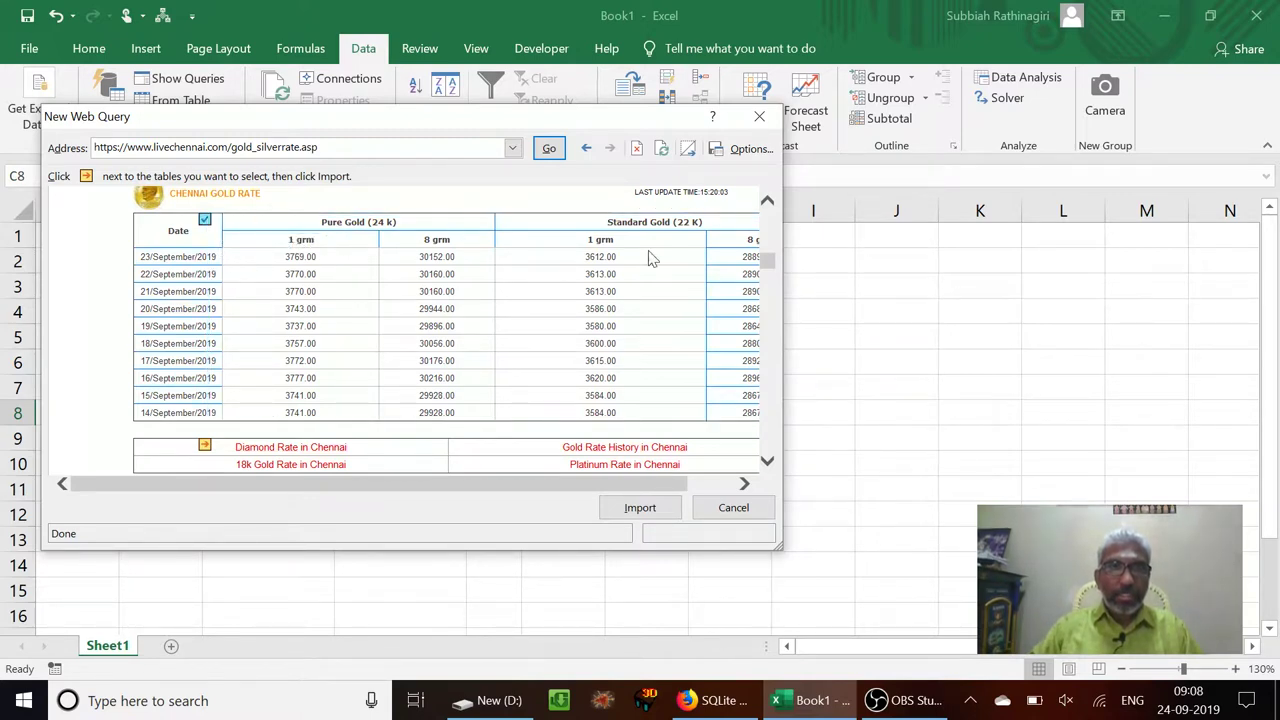
left_click(628, 512)
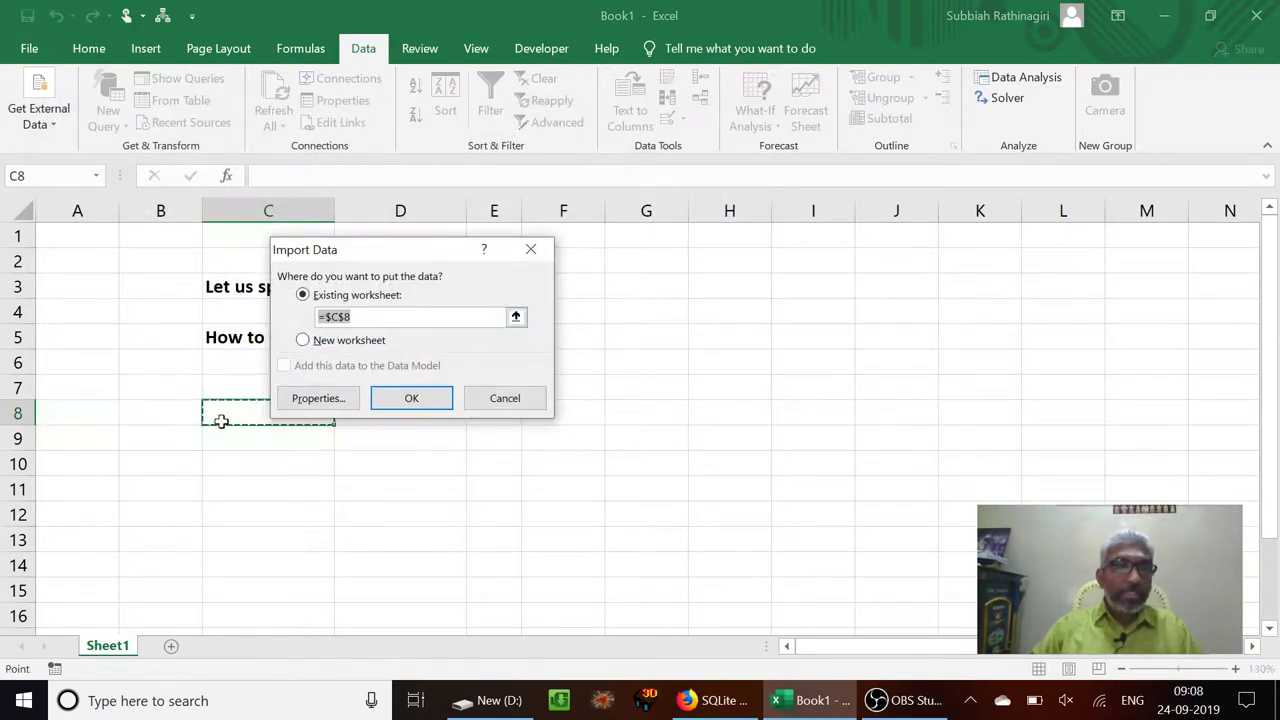
- Set the external data range to refresh every 20 minutes and place the data in the existing worksheet at cell C8
left_click(312, 402)
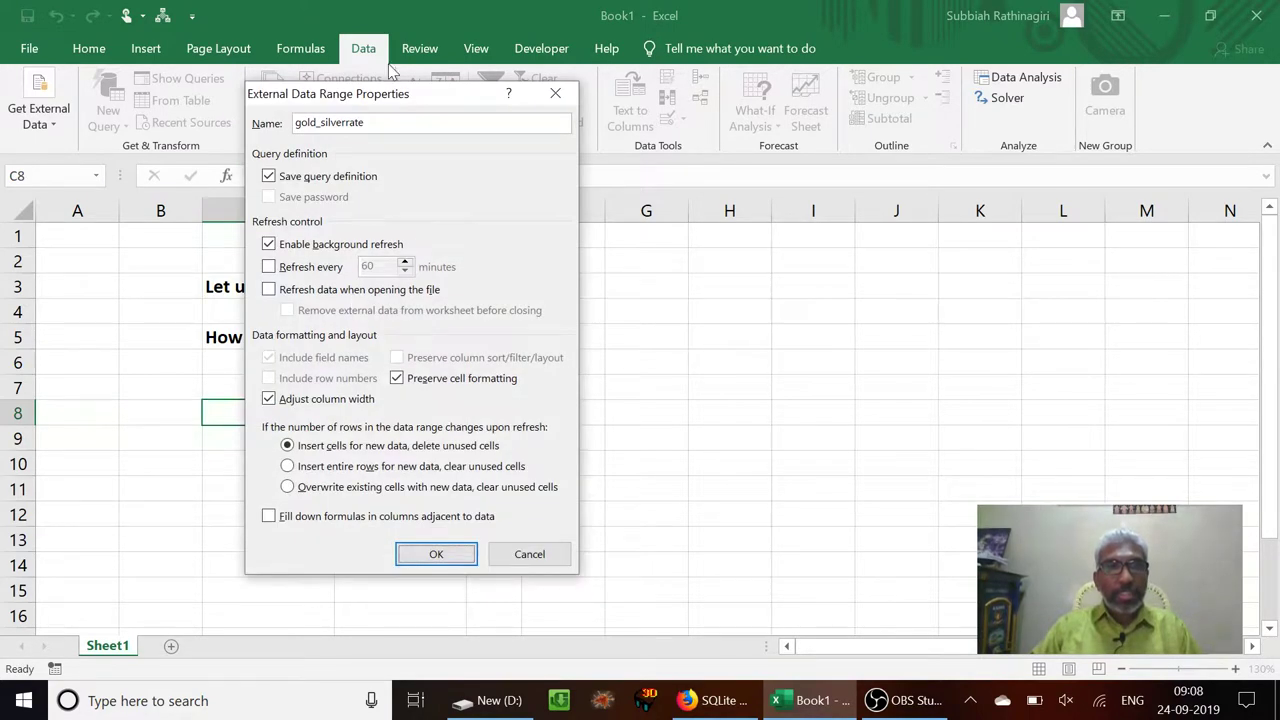
left_click_drag(390, 95, 375, 158)
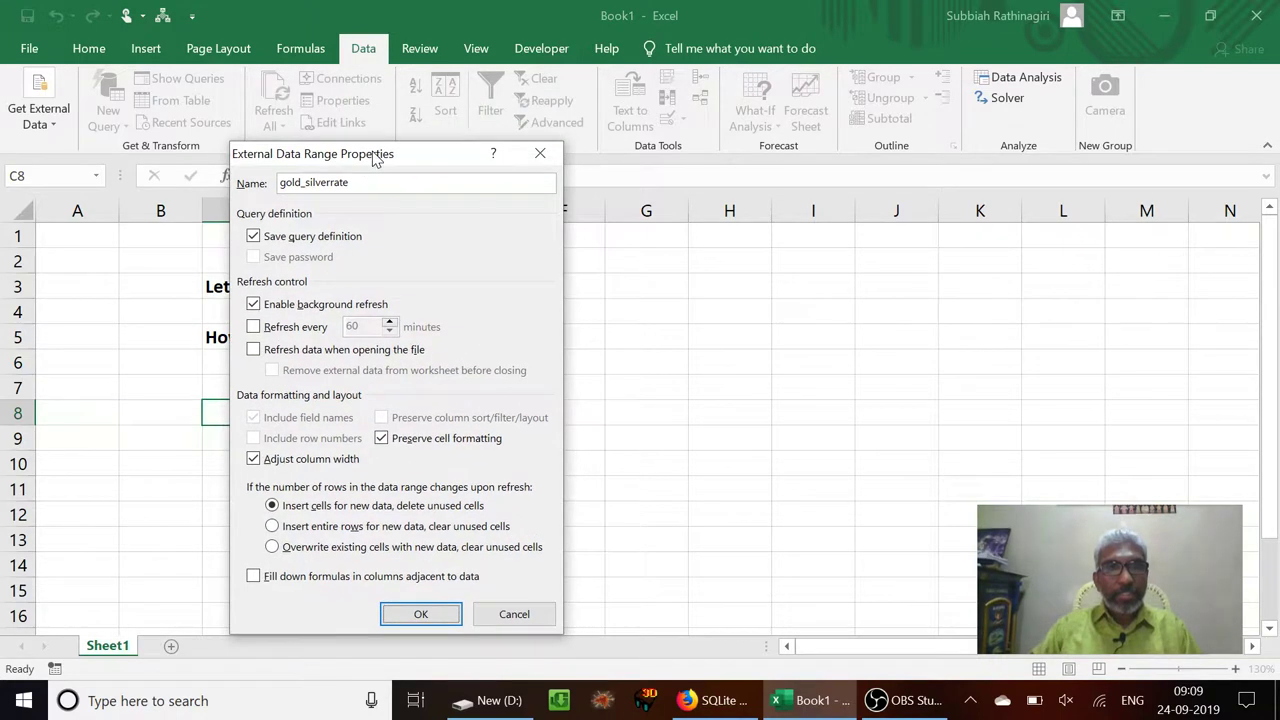
left_click(253, 328)
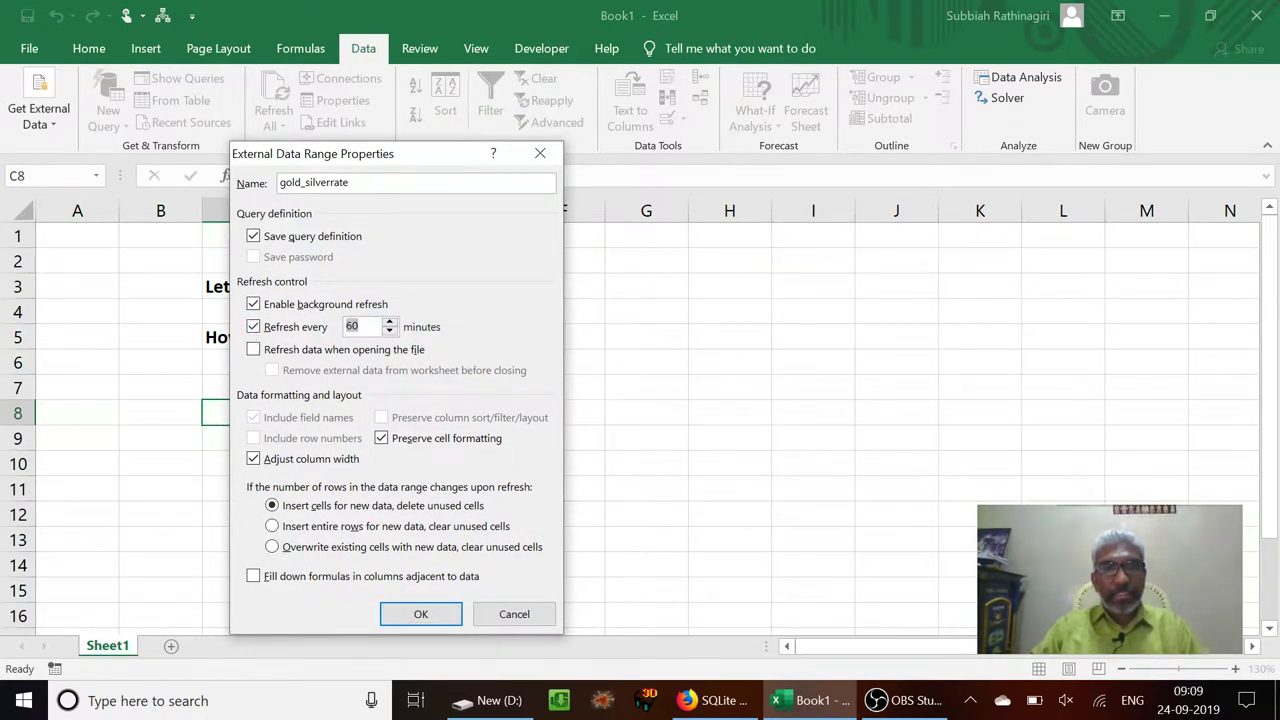
left_click(357, 326)
type("20")
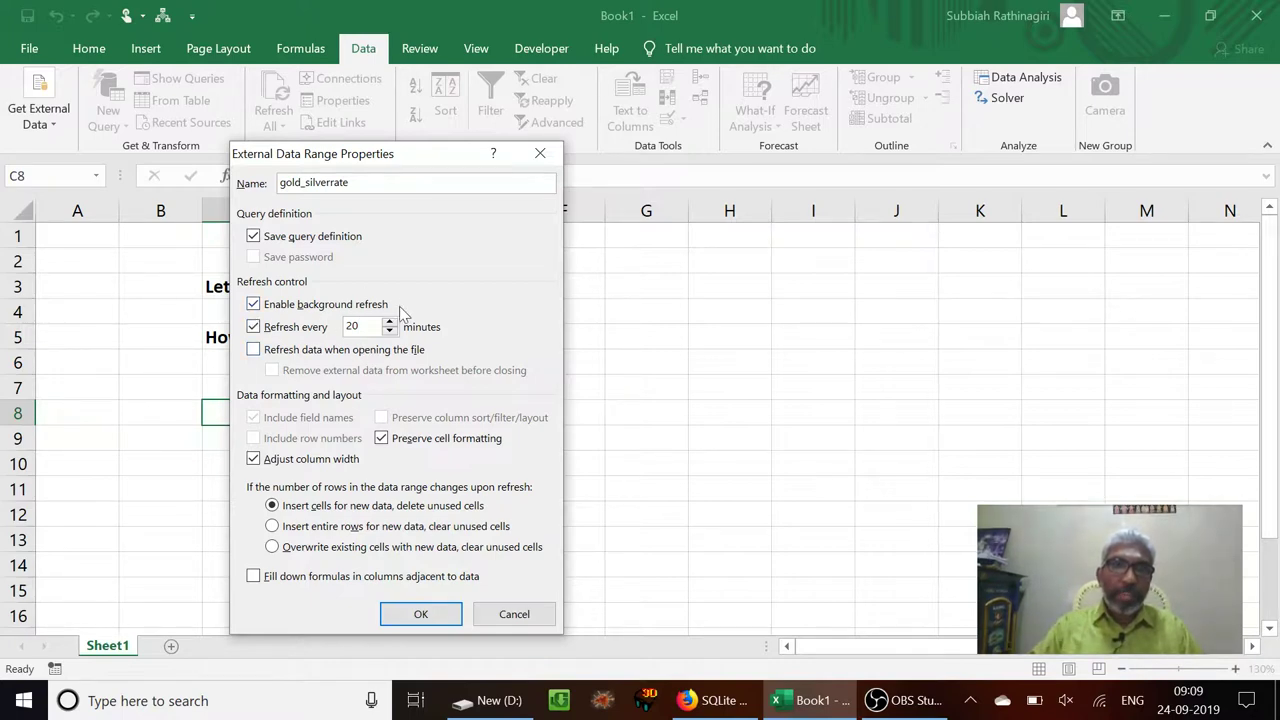
left_click(254, 309)
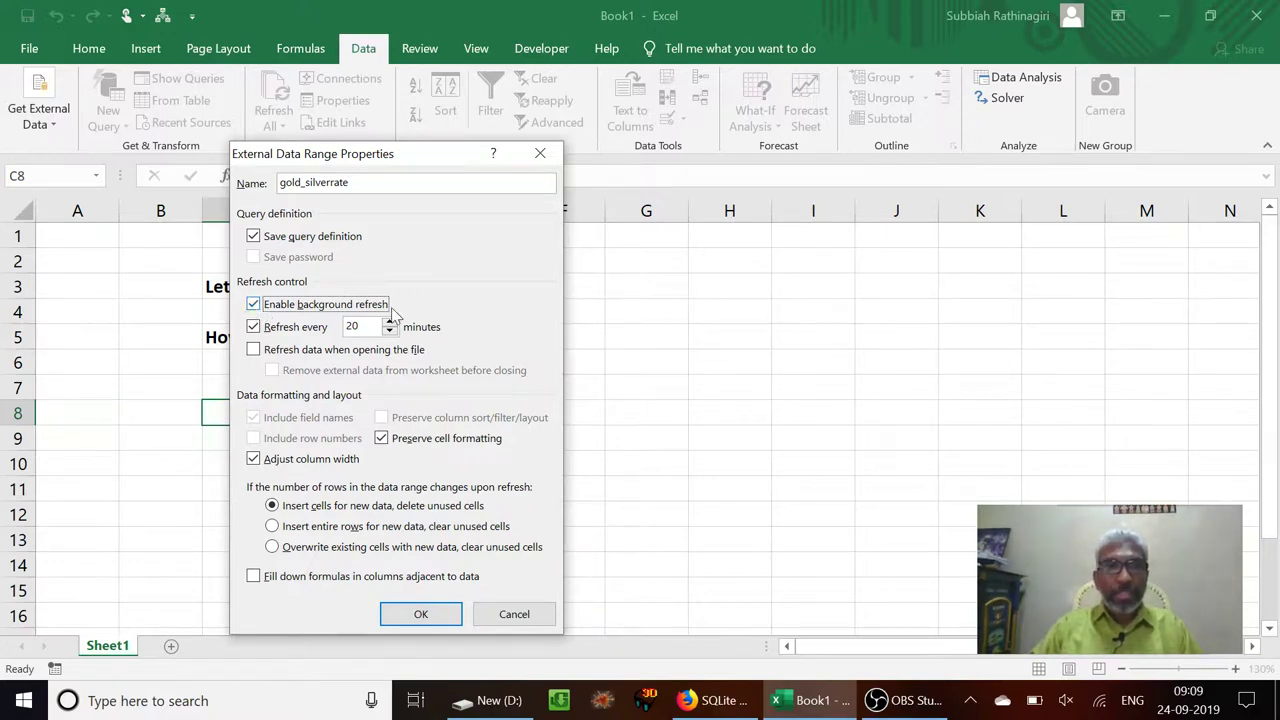
left_click(421, 615)
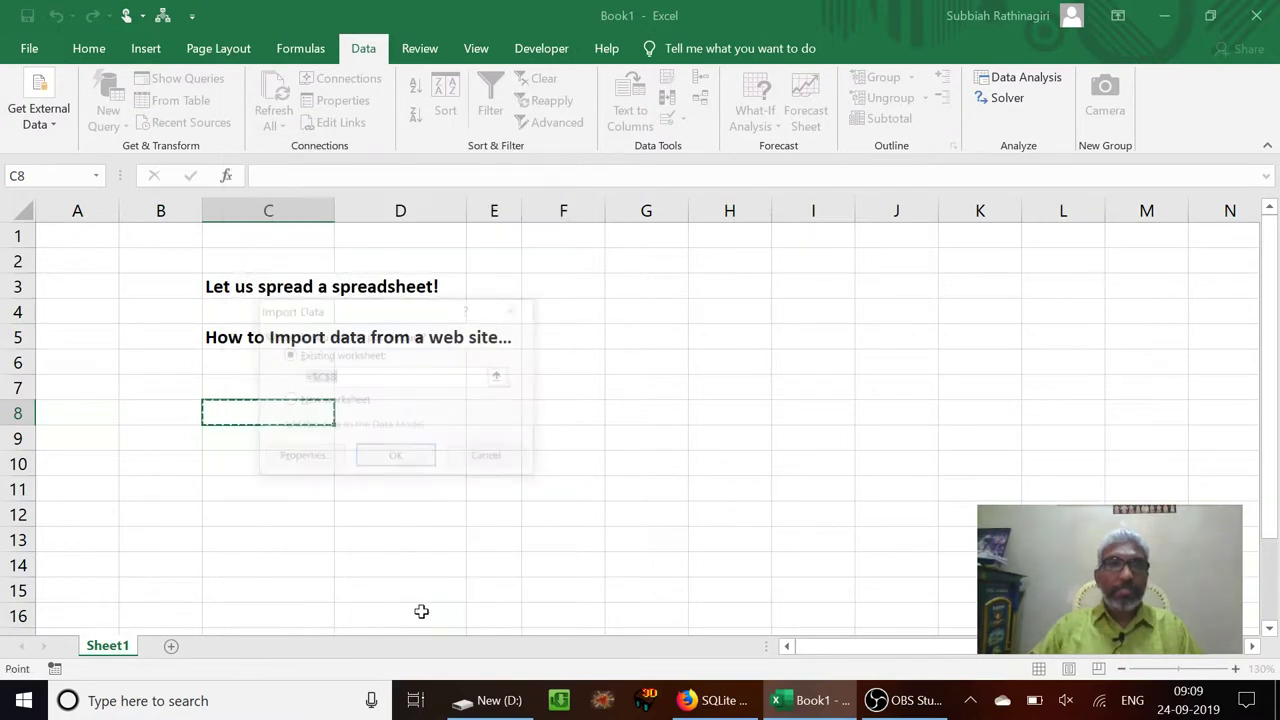
left_click(382, 462)
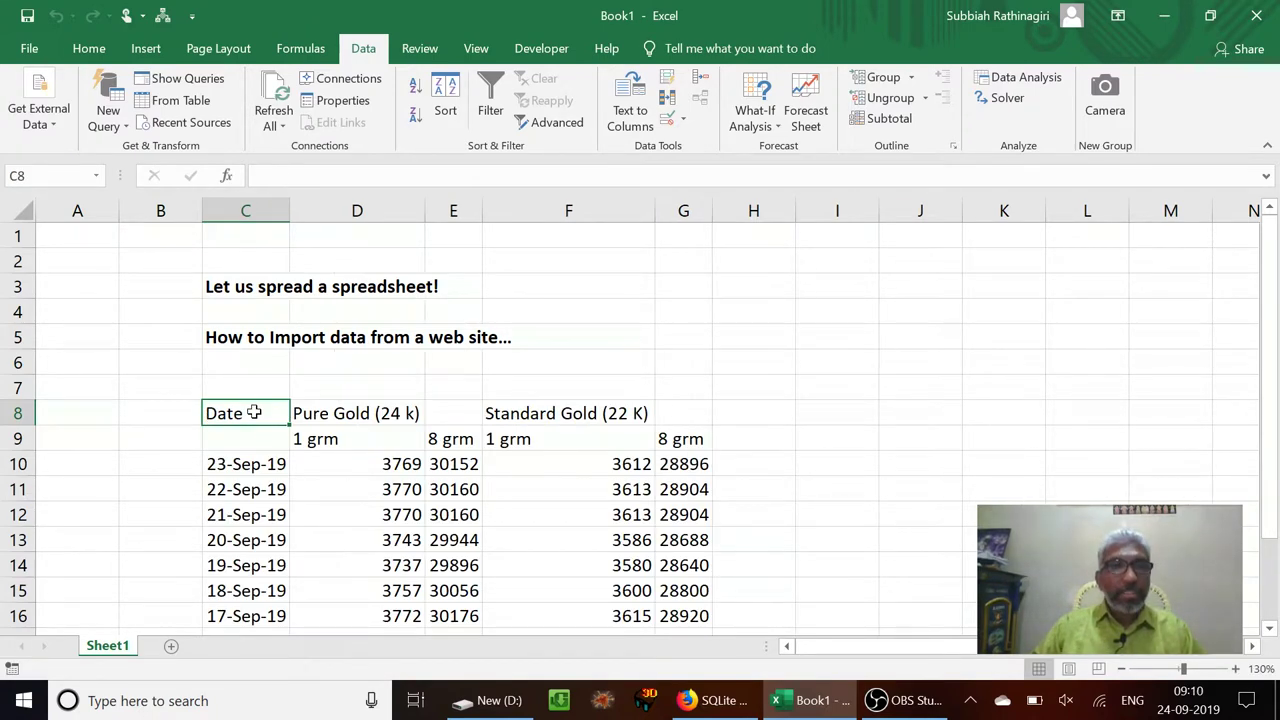
- Examine the imported gold rate table and the usage properties of its workbook connection
left_click(258, 414)
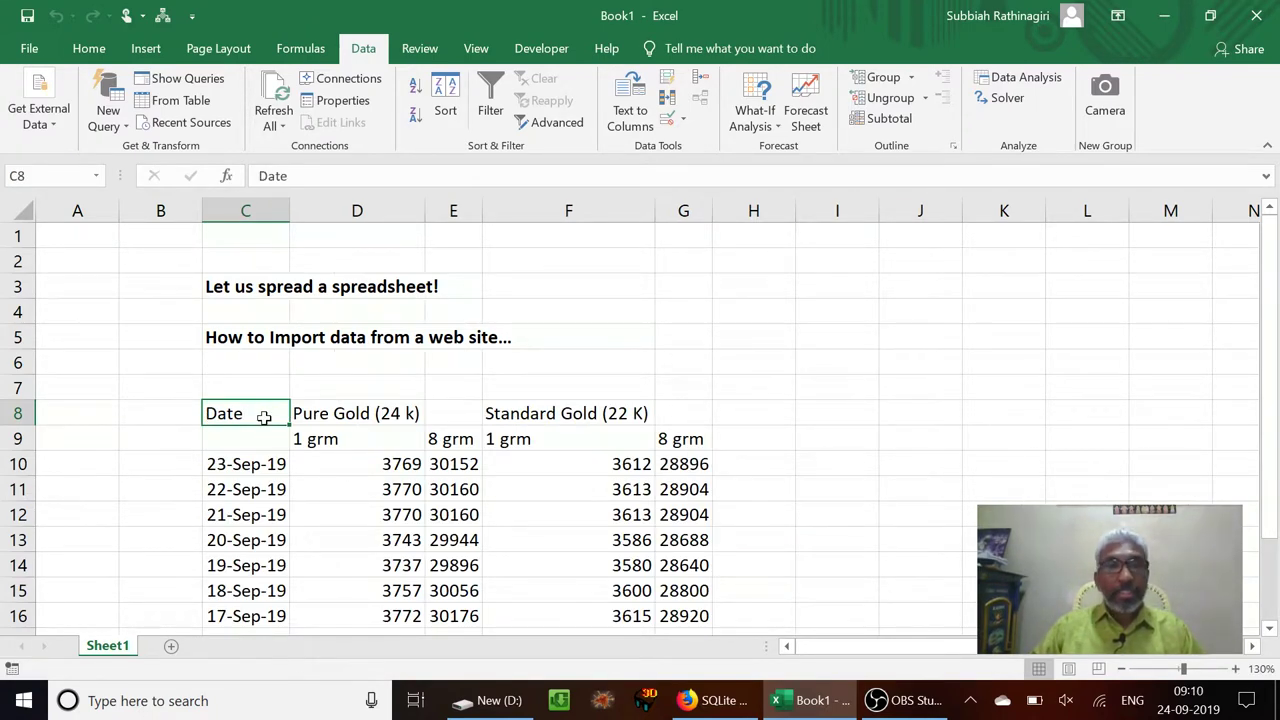
key("Down")
key("Down")
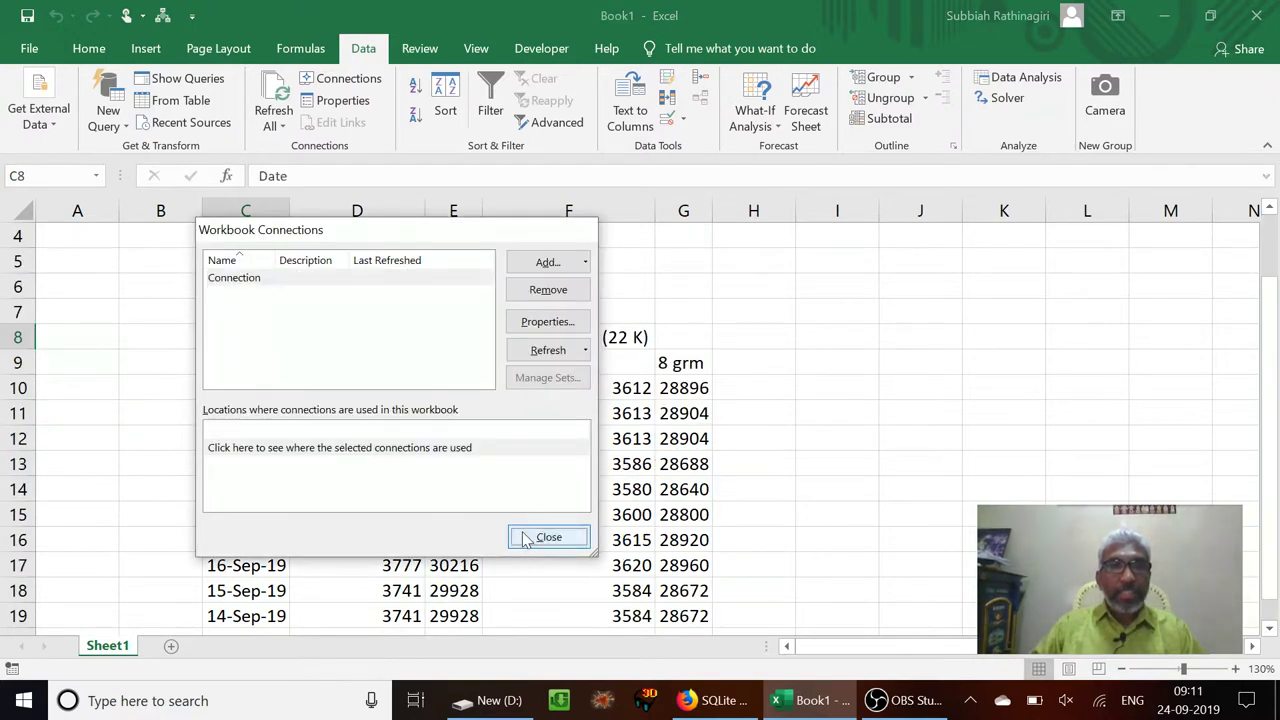
left_click(543, 537)
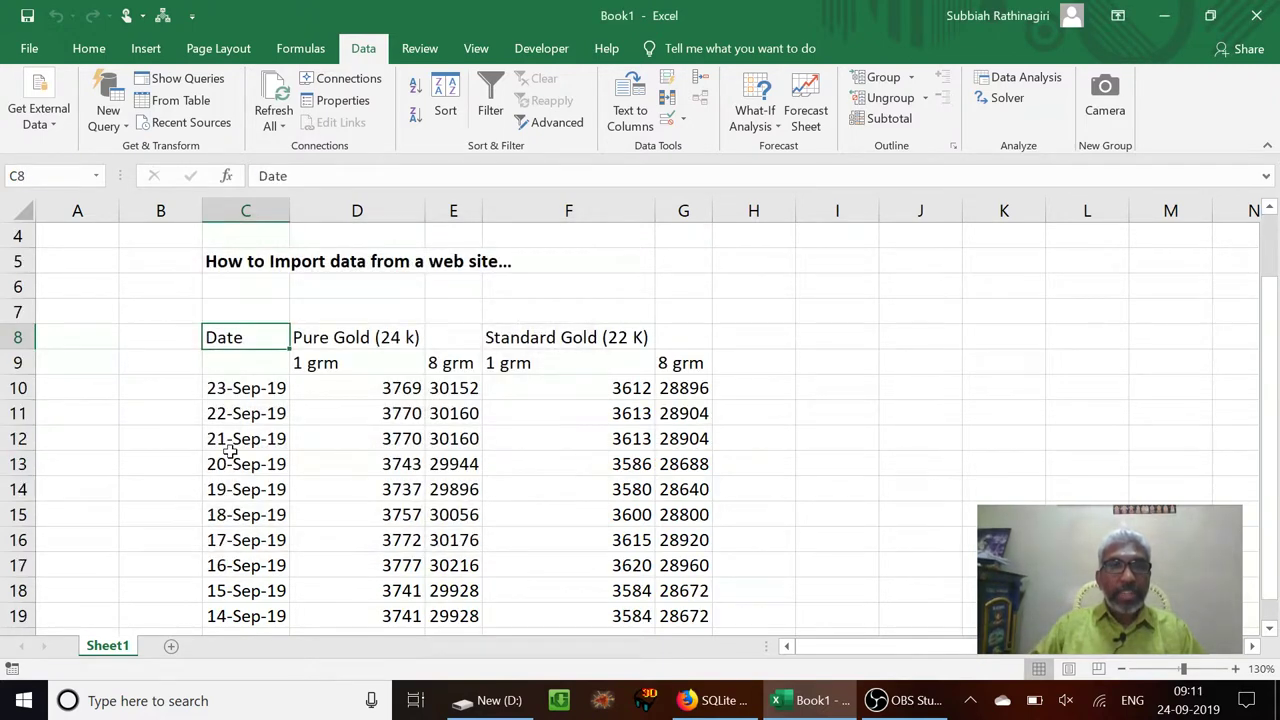
left_click(345, 79)
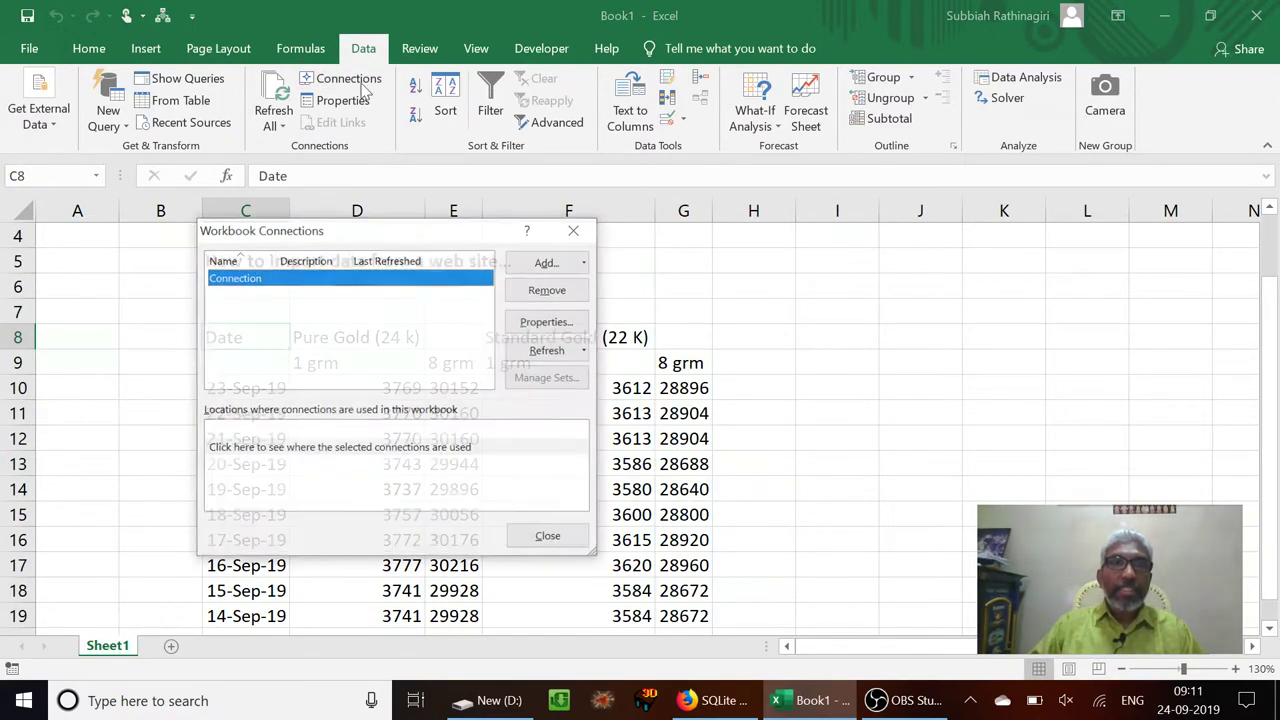
left_click(547, 321)
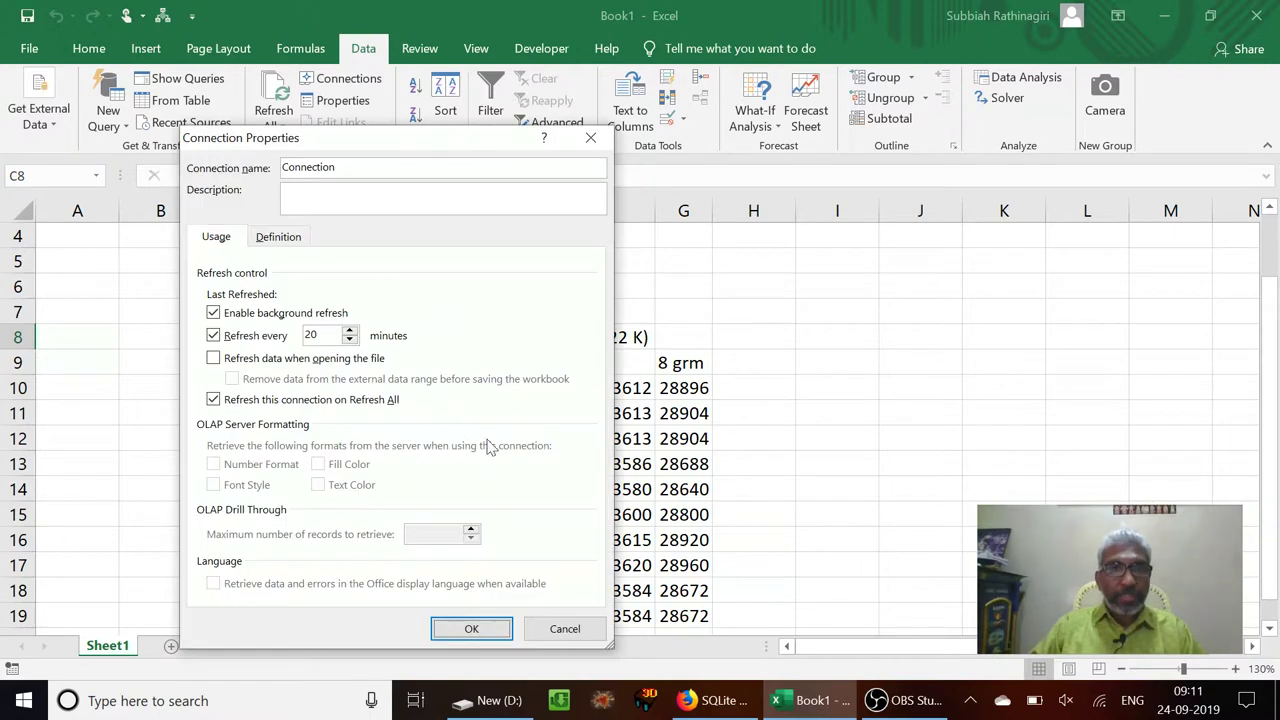
left_click(566, 628)
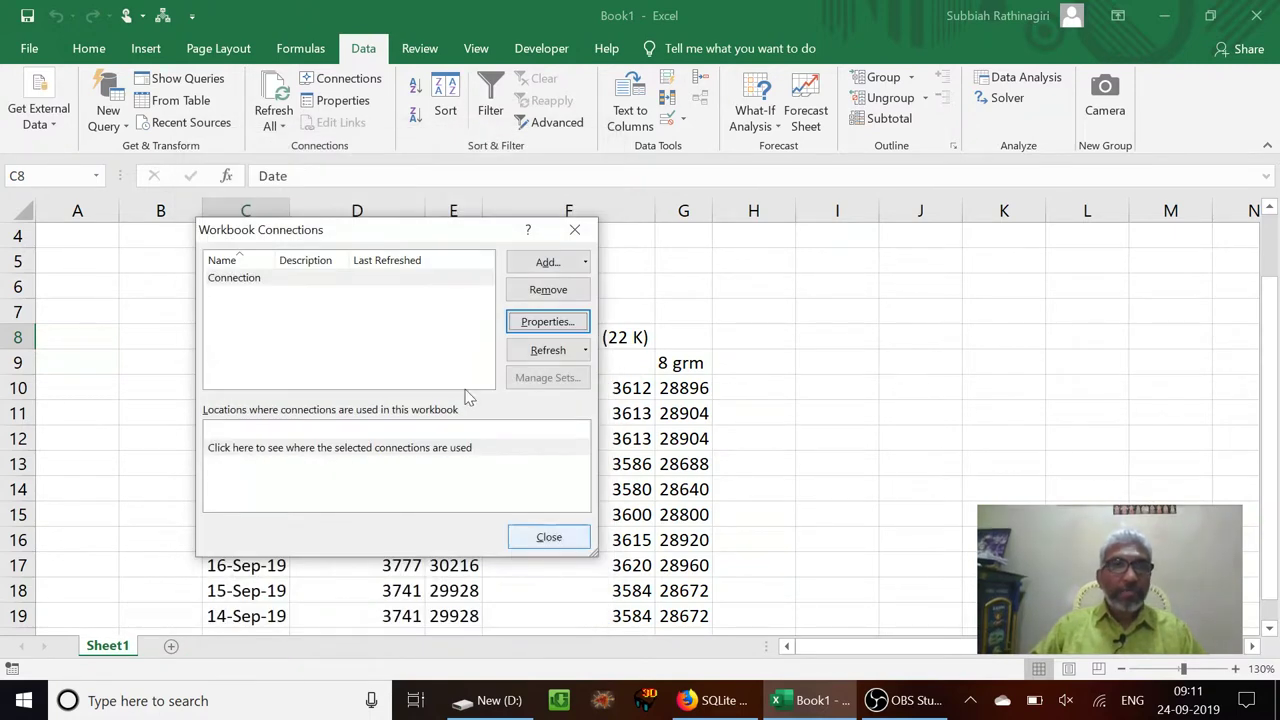
left_click(546, 537)
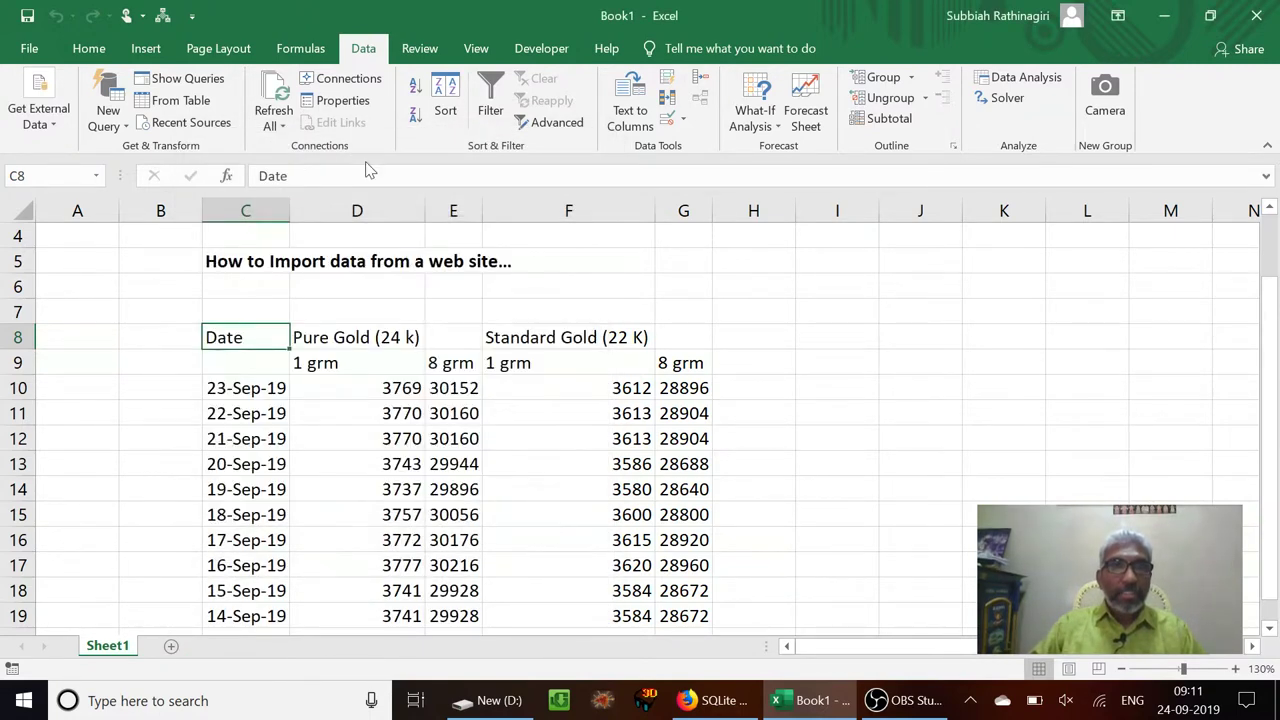
- Check the external data range properties and the refresh options available for the imported table
left_click(335, 100)
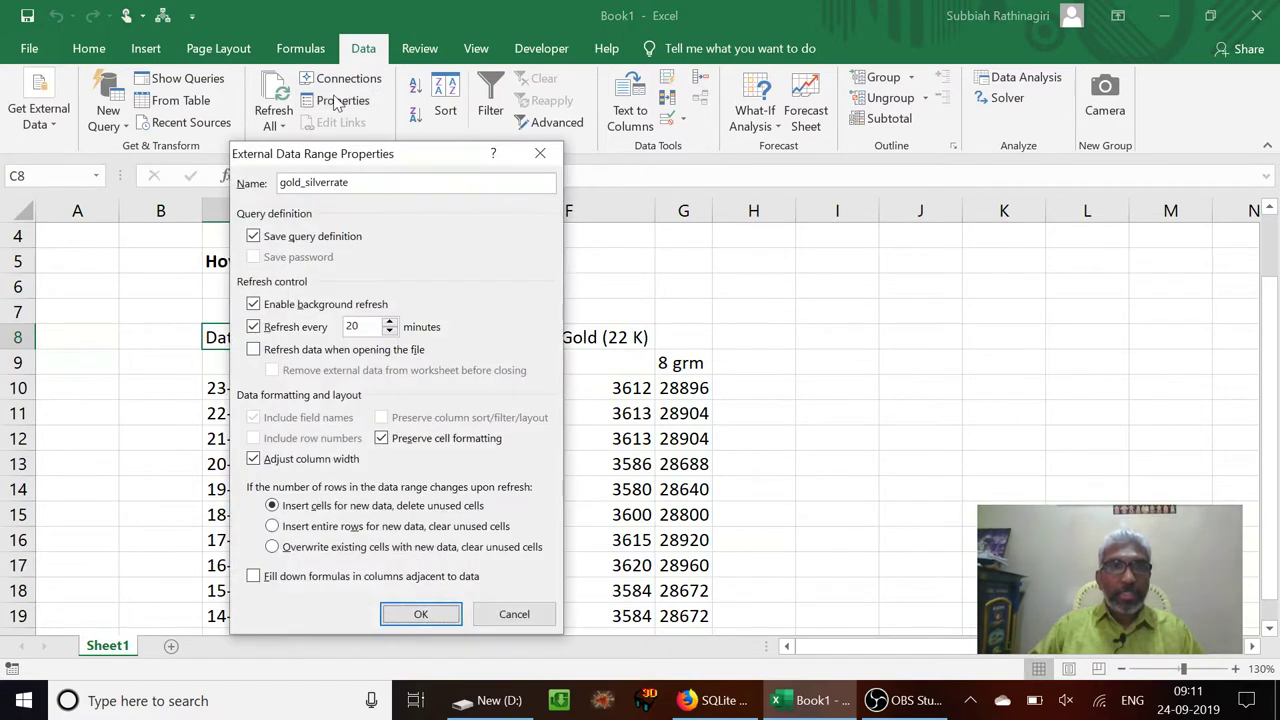
left_click(421, 615)
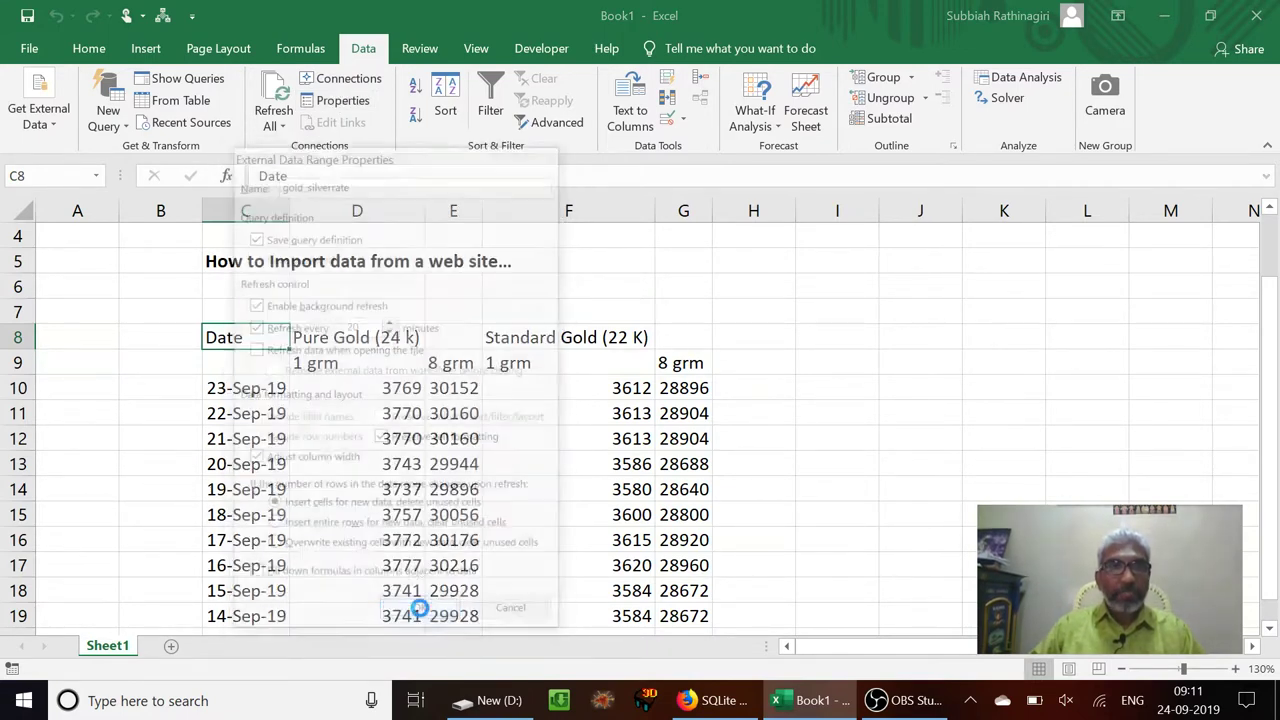
left_click(276, 127)
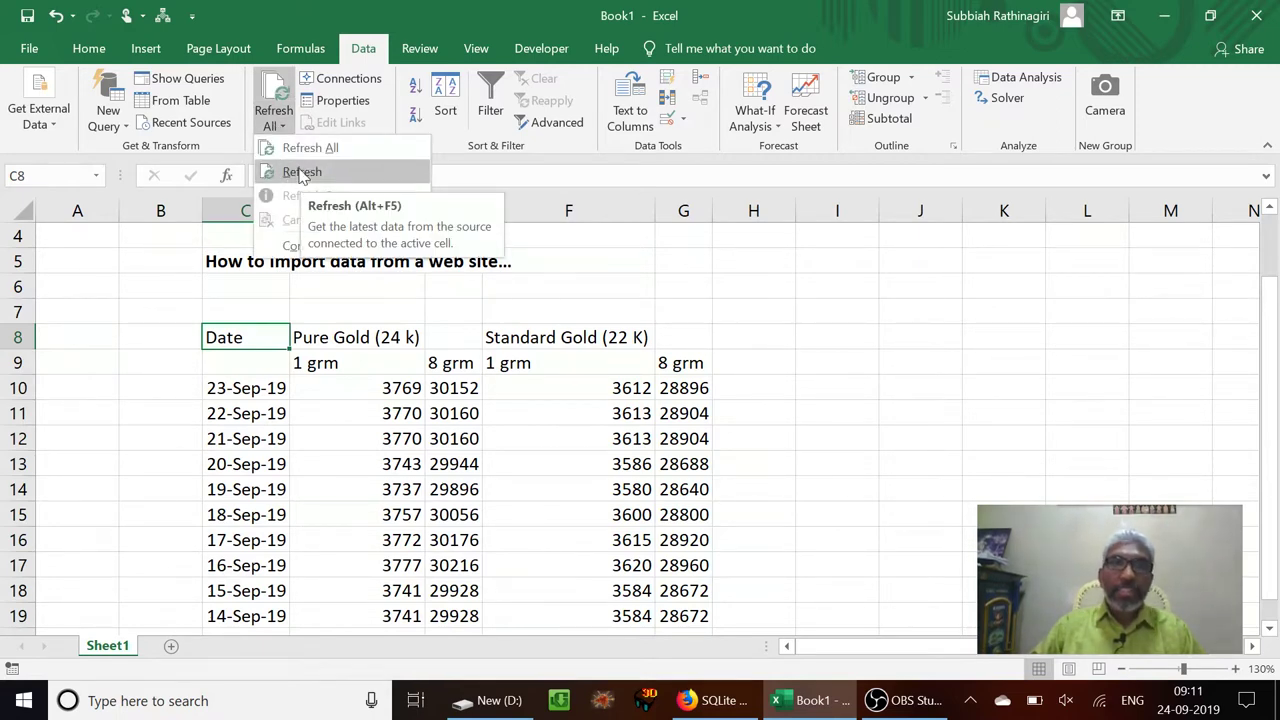
left_click(257, 388)
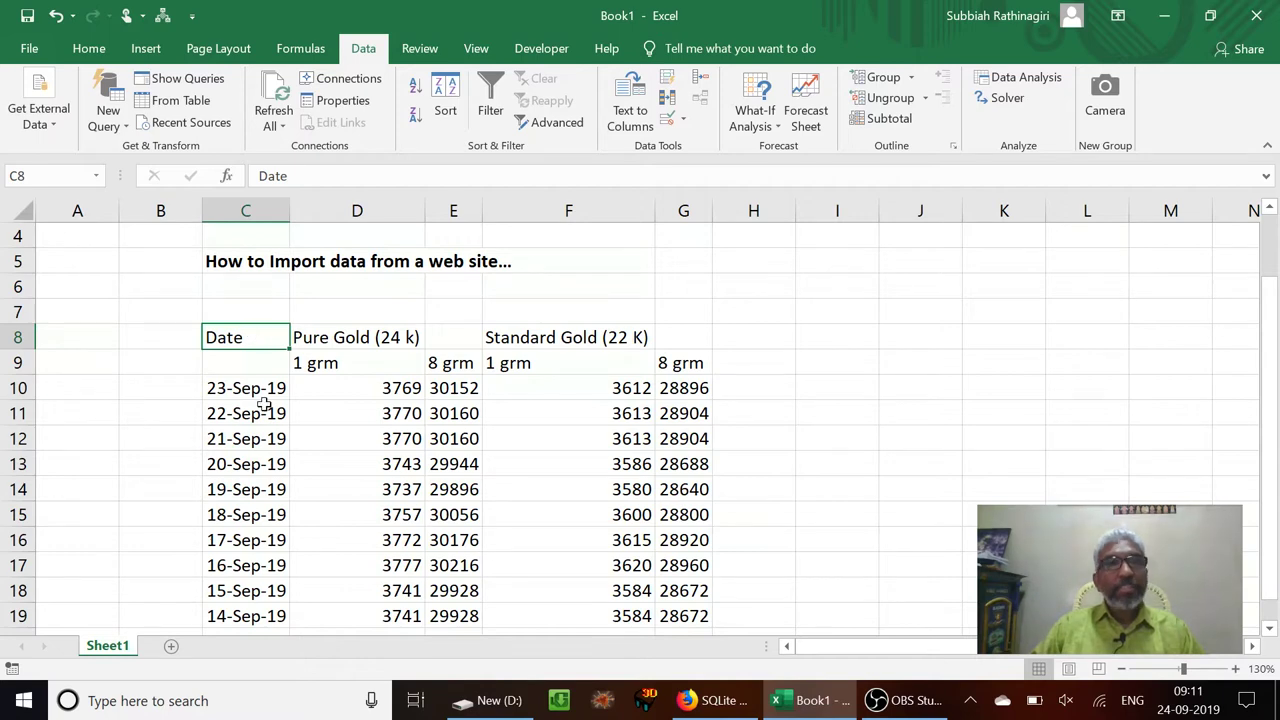
left_click(264, 405)
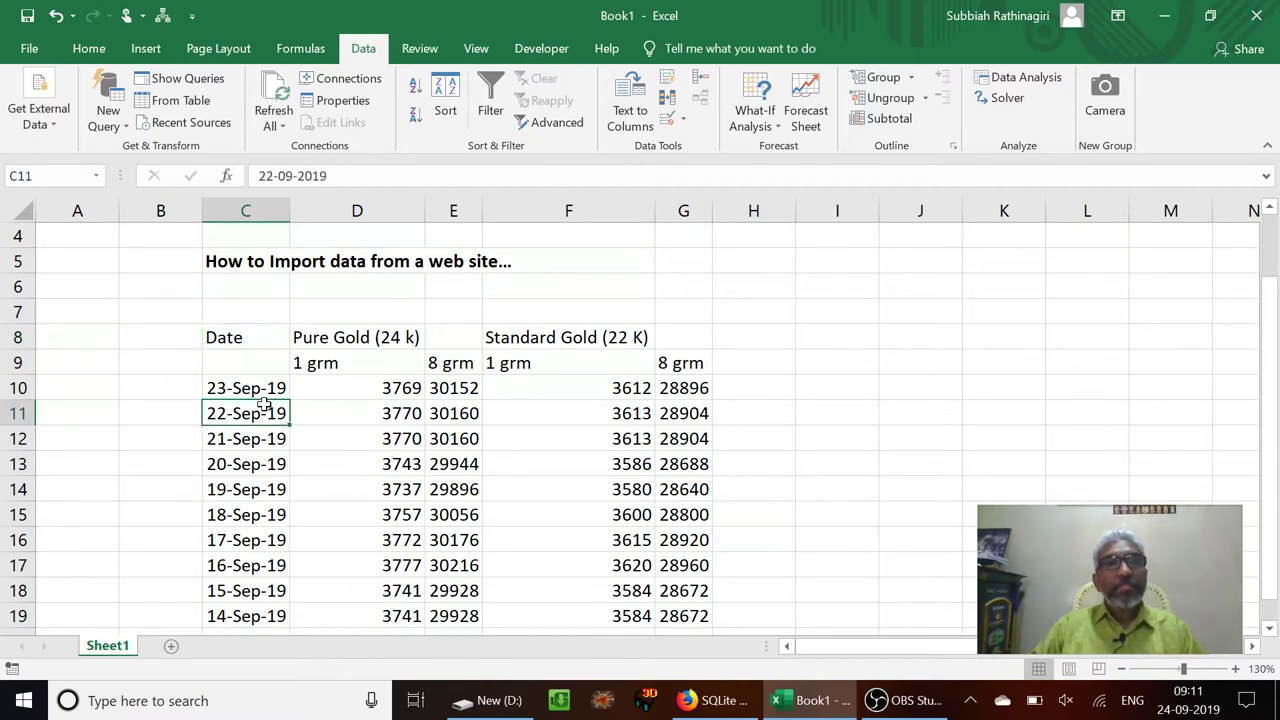
left_click(257, 343)
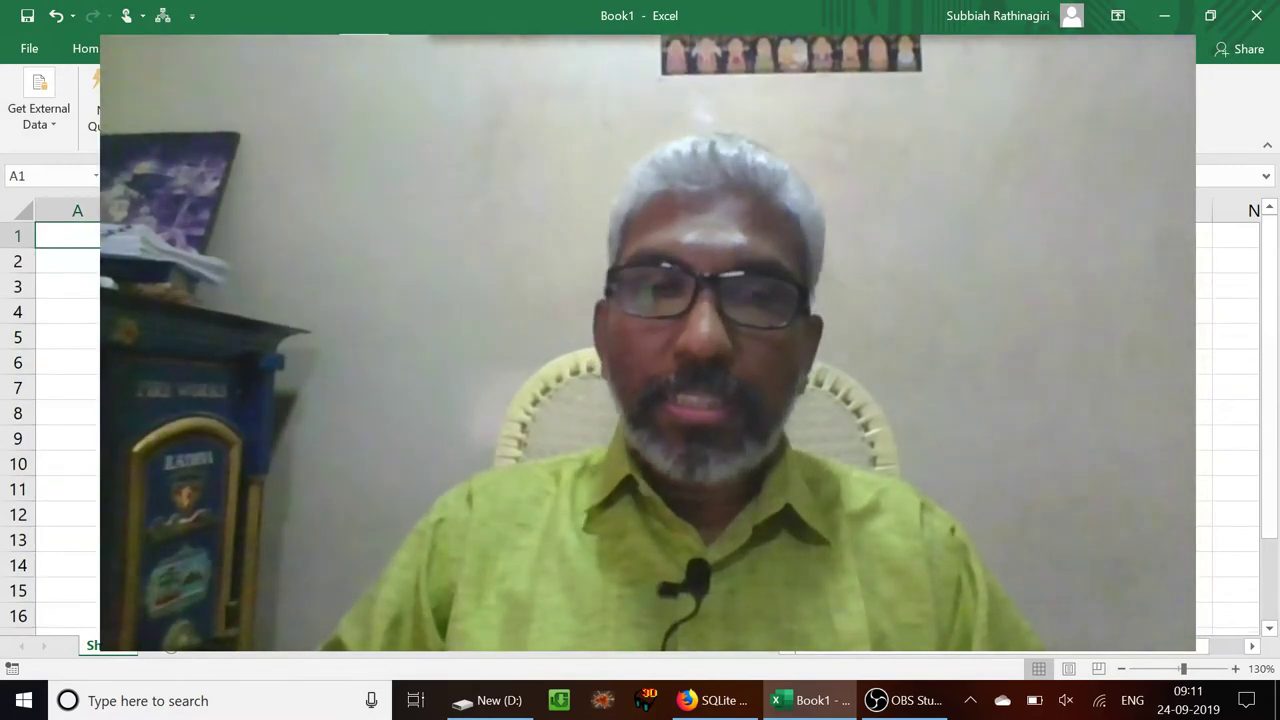
key("Down")
key("Down")
key("Down")
key("Down")
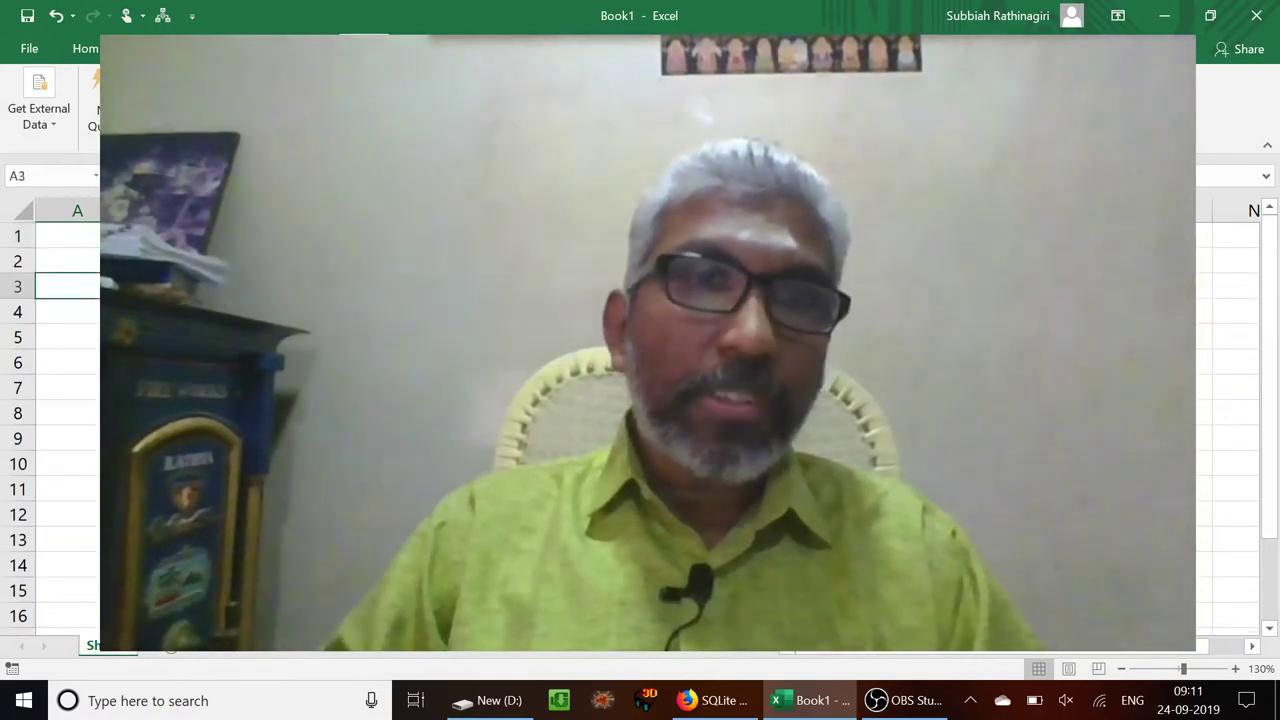
key("Right")
key("Right")
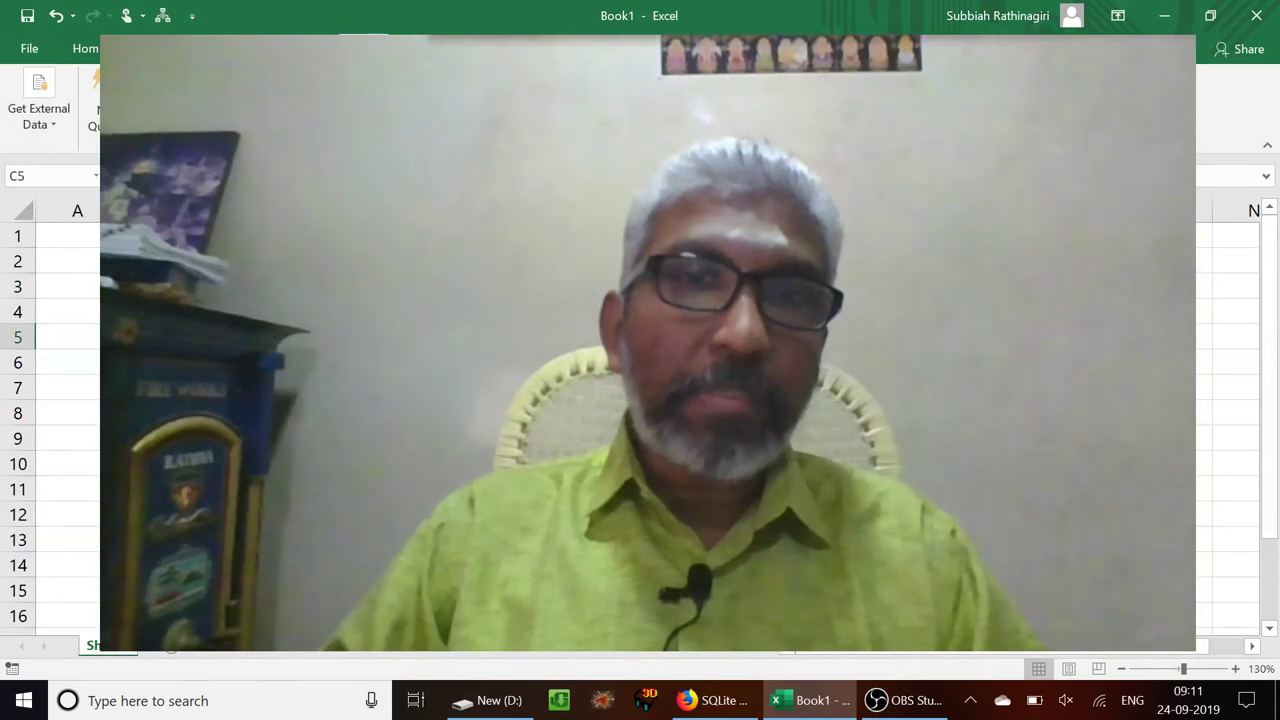